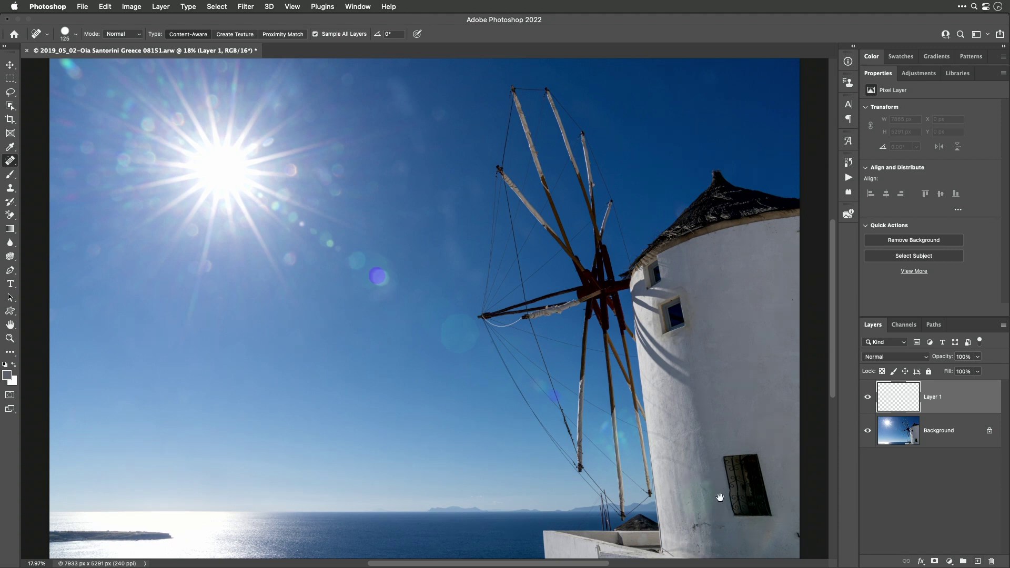
Set the blend mode of Layer 1 to Color
left_click(913, 359)
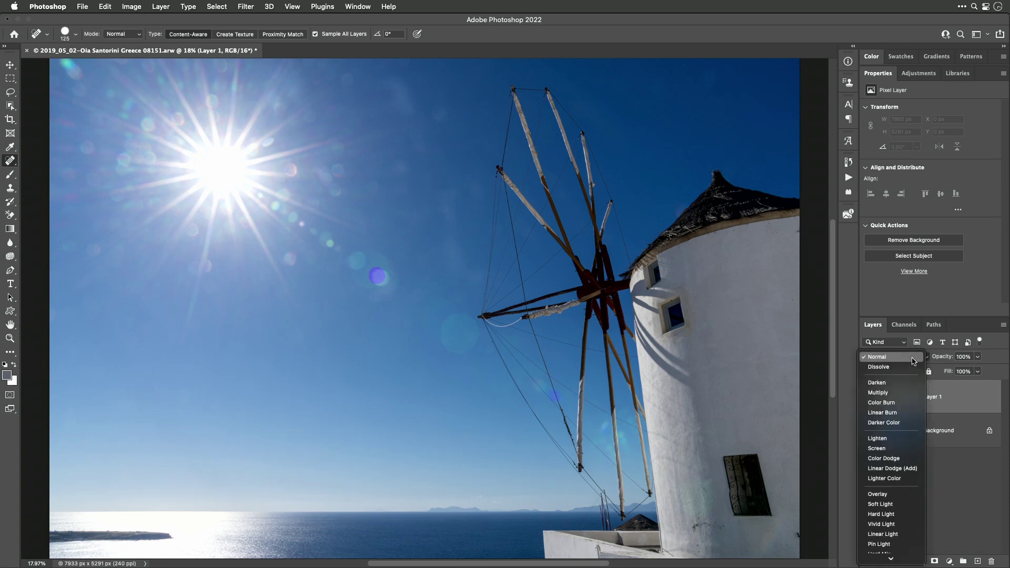
scroll(905, 526, "down", 4)
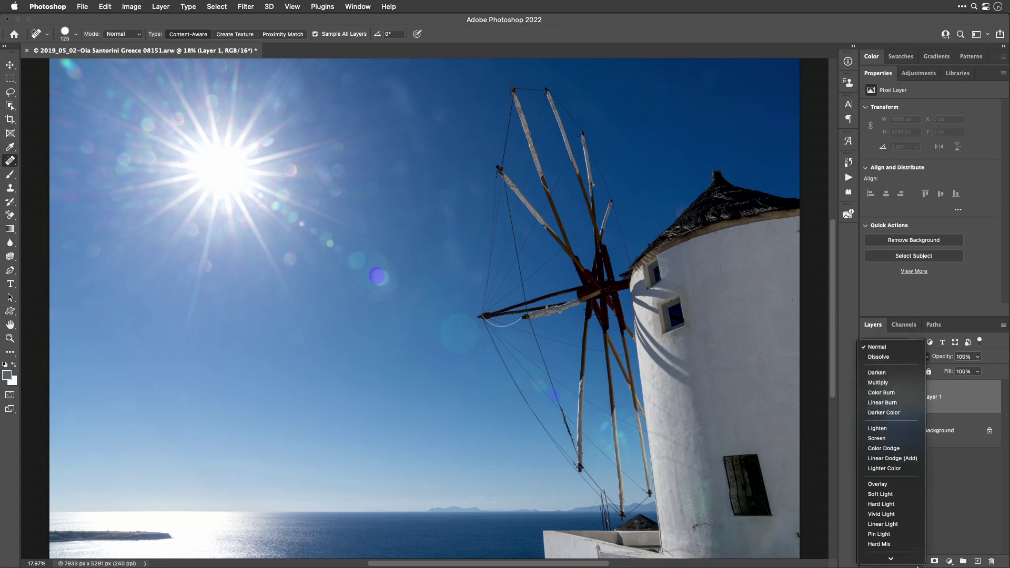
left_click(911, 548)
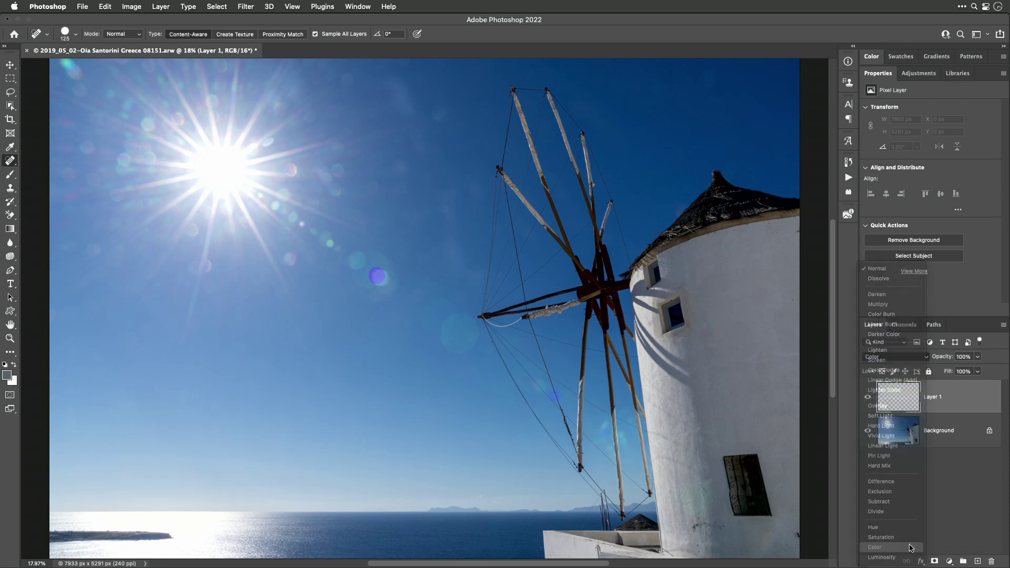
Paint sampled wall color with a 250 px Brush over the tinted flares beside the lower window and along the wall's bottom edge
left_click(11, 178)
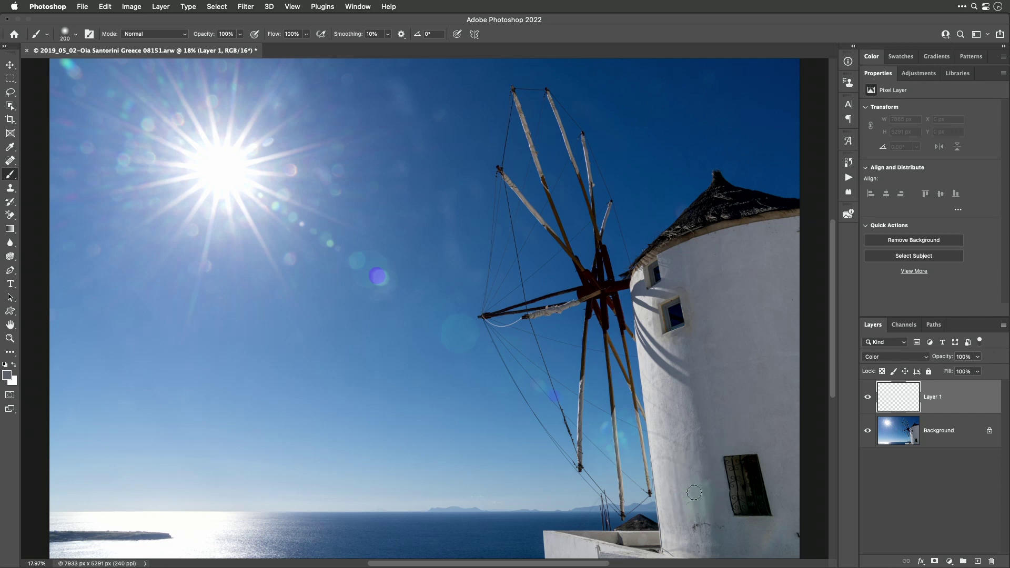
key("alt")
key("alt")
left_click(713, 475, "alt")
key("bracketright")
mouse_move(702, 502)
left_mouse_down()
mouse_move(694, 506)
mouse_move(709, 514)
left_mouse_up()
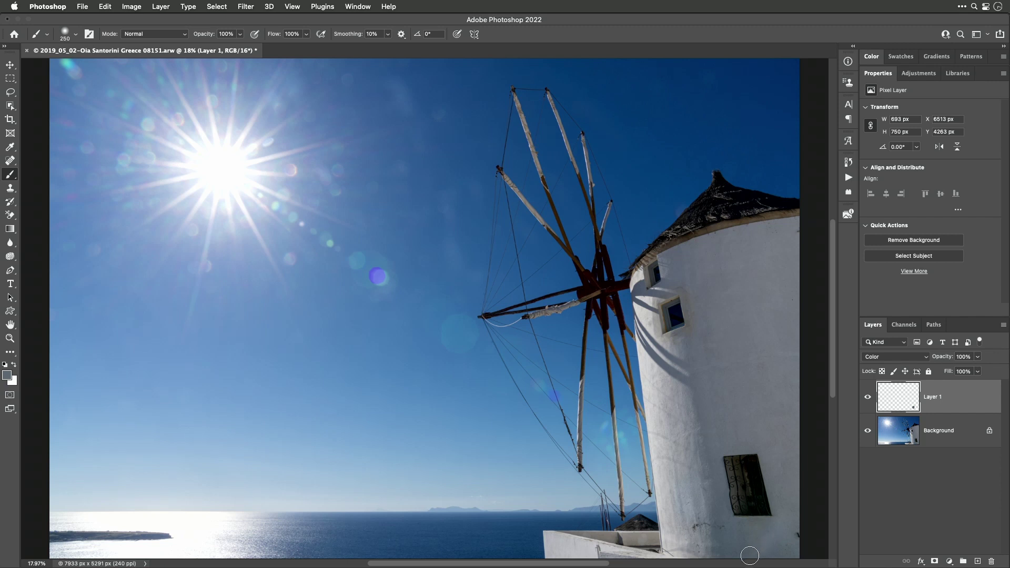
mouse_move(750, 556)
left_mouse_down()
mouse_move(774, 524)
mouse_move(796, 542)
left_mouse_up()
Sample nearby wall tones and paint over the color casts around the tower's two small upper windows and their shadows
left_click(701, 287, "alt")
left_click_drag(685, 291, 691, 334)
left_click(693, 339, "alt")
left_click(663, 343)
left_click(655, 303)
left_click(656, 301, "alt")
left_click_drag(658, 331, 679, 368)
Add a new layer and heal the large pale flare beside the windmill's leftmost blade tip with a 300 px Spot Healing Brush
left_click(977, 562)
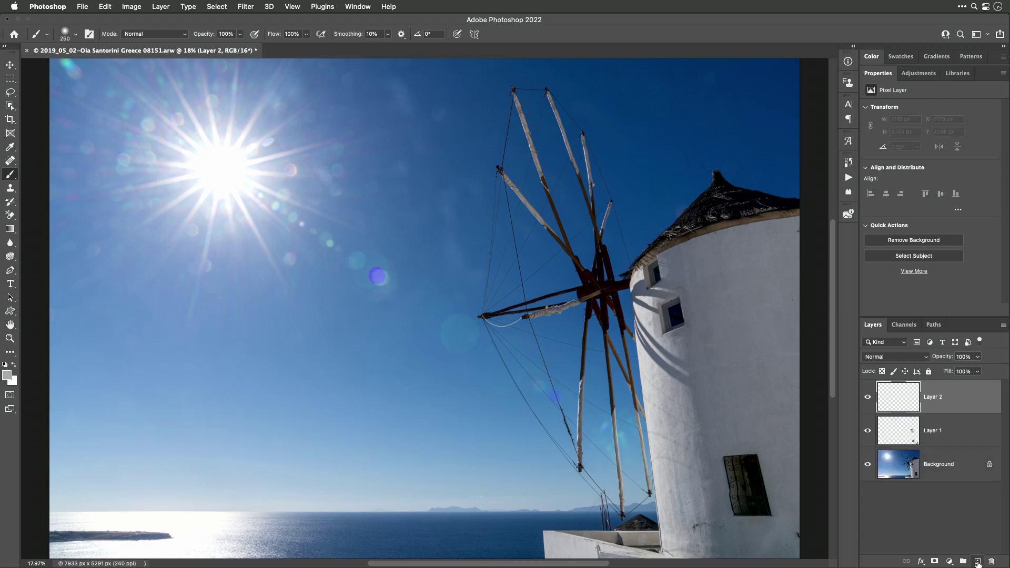
left_click(10, 161)
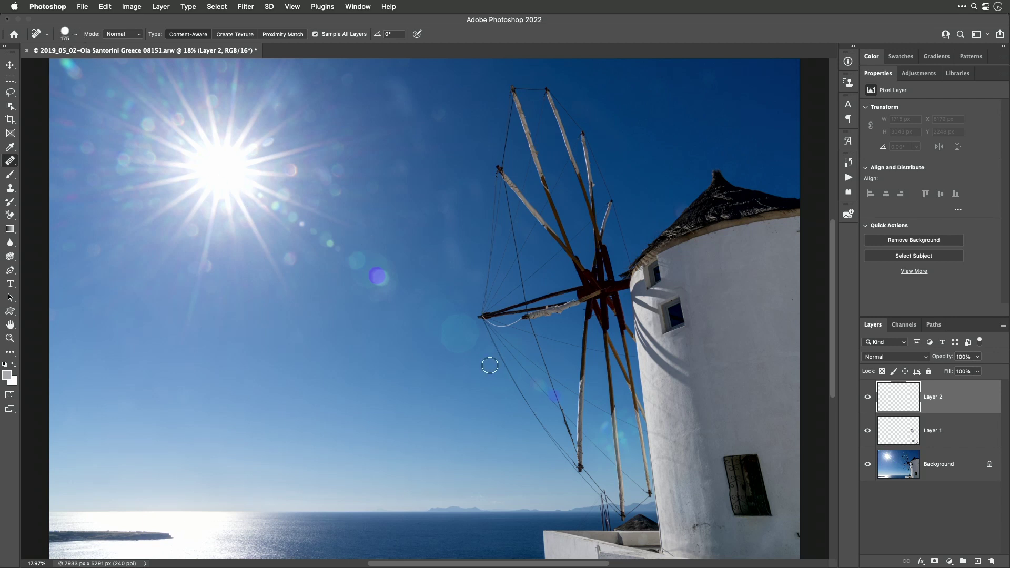
key("bracketright")
key("bracketright")
key("bracketright")
key("bracketright")
key("bracketright")
mouse_move(467, 337)
left_mouse_down()
mouse_move(433, 311)
mouse_move(458, 342)
mouse_move(451, 334)
left_mouse_up()
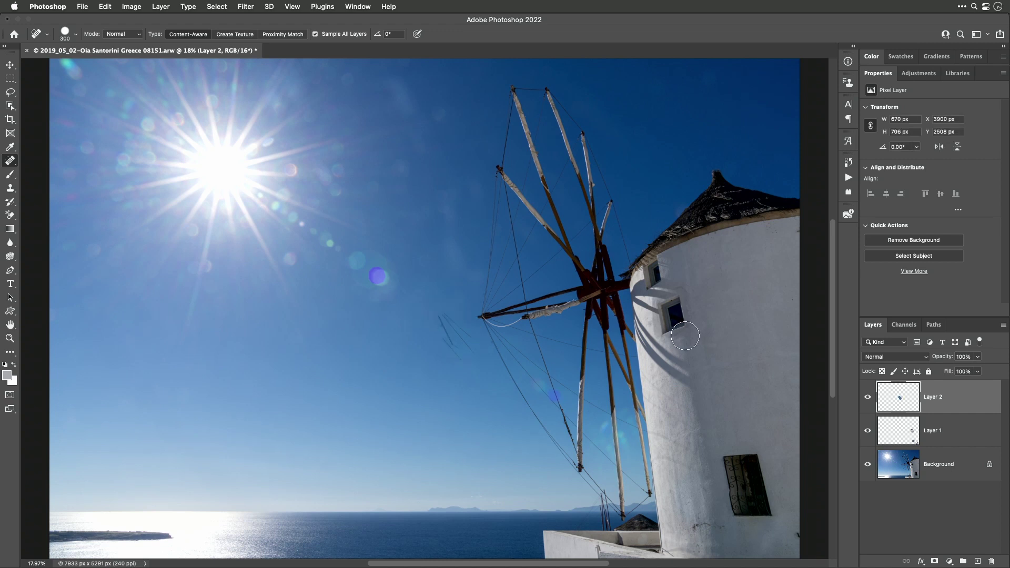
Heal the stray line artifacts in the sky beside the leftmost blade tip, resizing the Spot Healing Brush between strokes
scroll(454, 356, "down", 1)
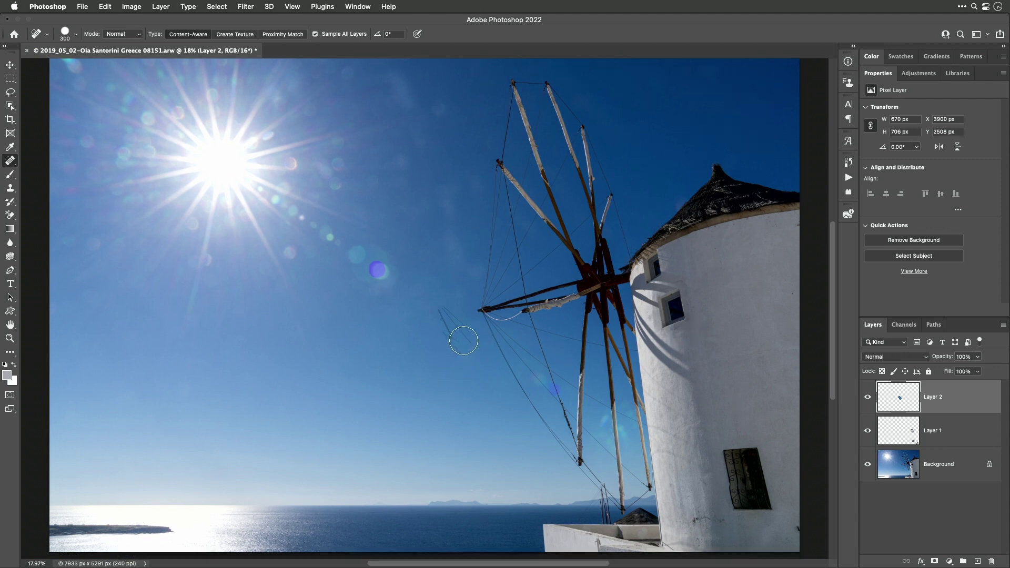
mouse_move(462, 342)
left_mouse_down()
mouse_move(439, 313)
mouse_move(459, 339)
mouse_move(452, 322)
left_mouse_up()
key("bracketleft")
key("bracketleft")
key("bracketleft")
key("bracketleft")
left_click_drag(478, 337, 447, 315)
key("bracketright")
key("bracketright")
key("bracketright")
key("bracketright")
left_click_drag(473, 338, 446, 316)
key("bracketright")
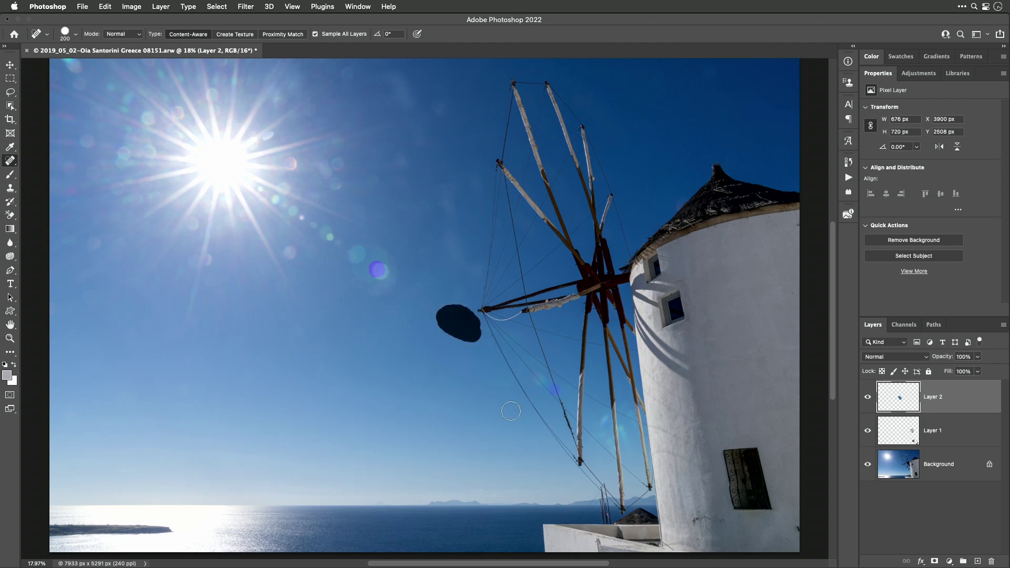
Check the document's color mode and bits-per-channel setting without changing it
scroll(503, 405, "up", 2)
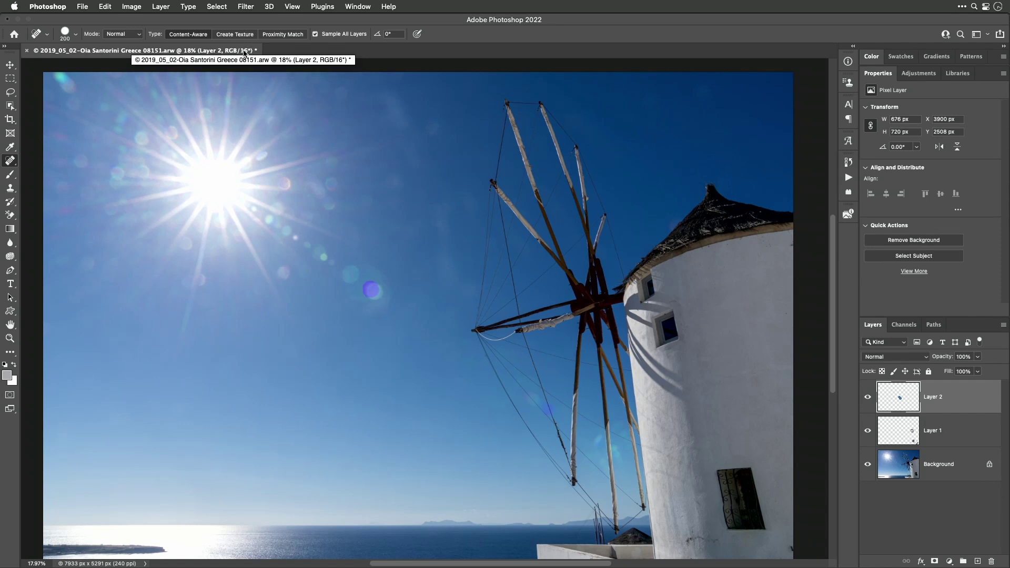
left_click(134, 6)
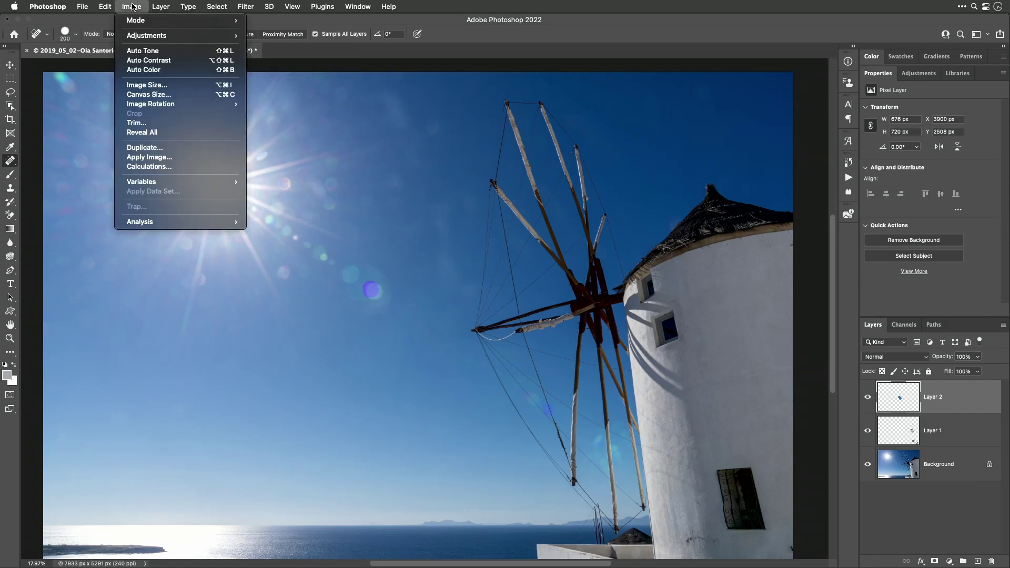
mouse_move(135, 20)
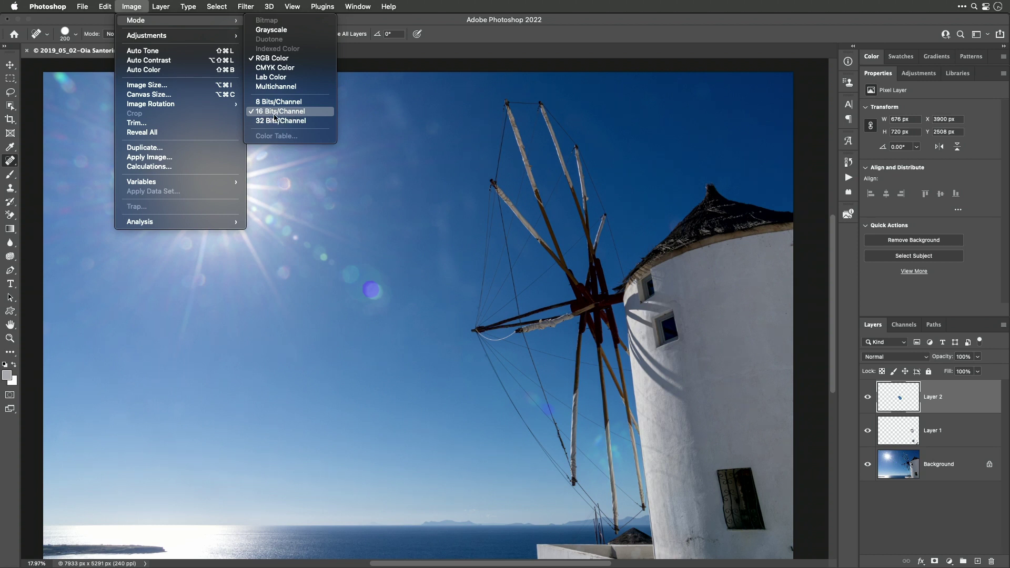
key("Escape")
key("Escape")
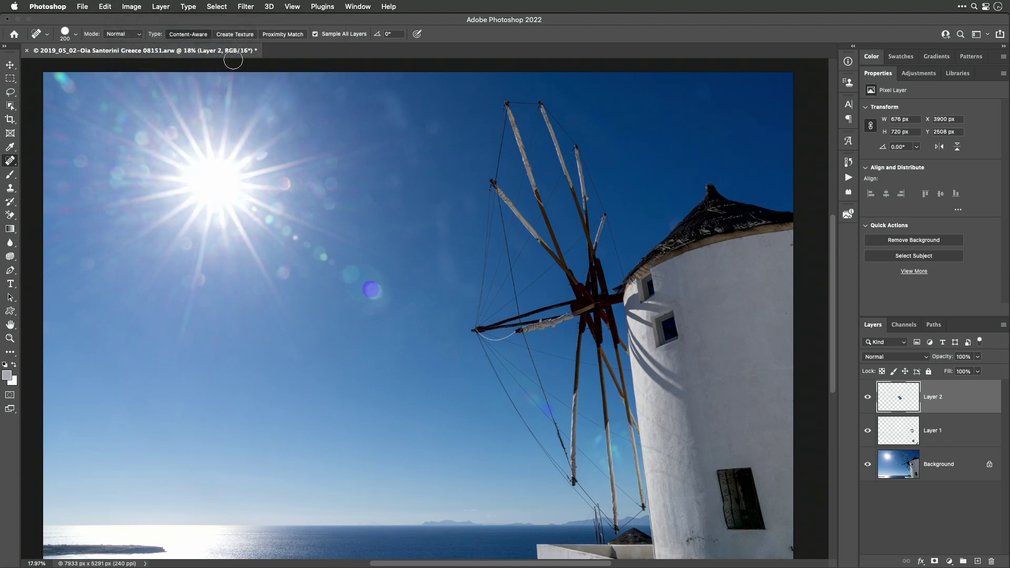
Heal the faint smudges in the sky left of the windmill's upper-left blade
mouse_move(469, 214)
left_mouse_down()
mouse_move(466, 192)
mouse_move(465, 213)
mouse_move(437, 215)
mouse_move(446, 194)
mouse_move(448, 287)
mouse_move(446, 217)
left_mouse_up()
left_click(435, 206)
key("bracketleft")
key("bracketleft")
key("bracketleft")
key("bracketleft")
key("bracketleft")
mouse_move(455, 202)
left_mouse_down()
mouse_move(445, 288)
mouse_move(450, 222)
left_mouse_up()
Heal the purple flare, the spot high in the sky and the faint marks near the windmill with a 200 px brush
key("bracketright")
key("bracketright")
key("bracketright")
key("bracketright")
key("bracketright")
left_click_drag(435, 131, 437, 124)
mouse_move(372, 281)
left_mouse_down()
mouse_move(345, 274)
mouse_move(353, 296)
mouse_move(378, 308)
mouse_move(391, 301)
mouse_move(382, 282)
mouse_move(361, 275)
mouse_move(367, 296)
mouse_move(384, 299)
mouse_move(366, 281)
left_mouse_up()
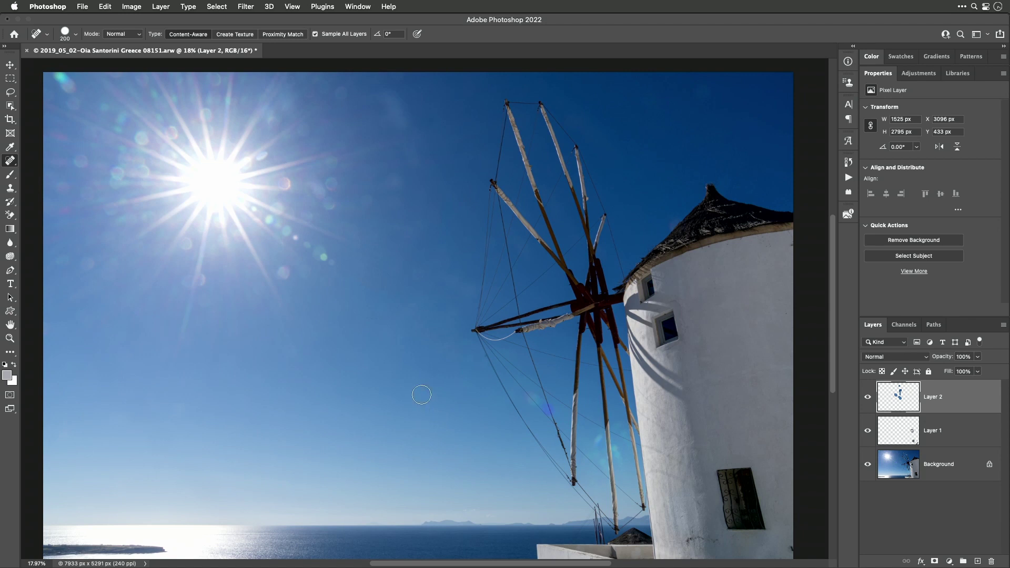
left_click_drag(446, 274, 446, 274)
left_click(417, 272)
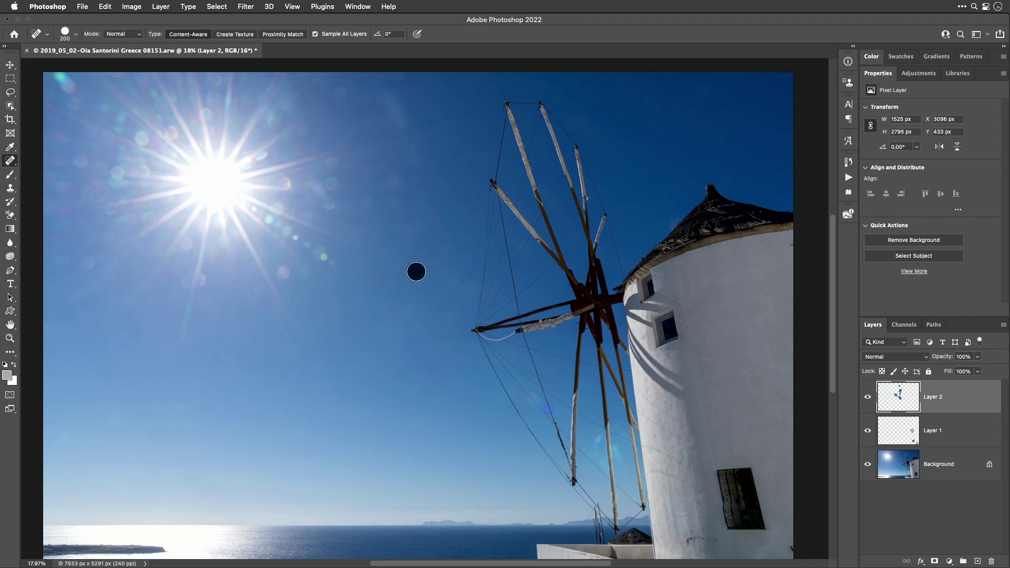
Heal the green flare in the image's top-left corner and the nearby spots along the sky's edges
left_click(342, 91)
left_click_drag(68, 86, 55, 71)
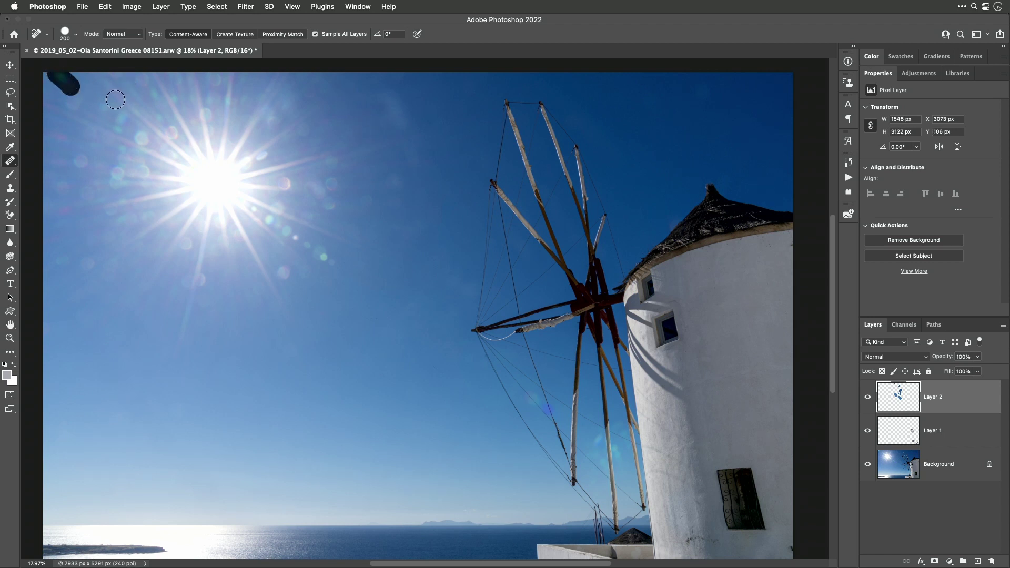
left_click(73, 103)
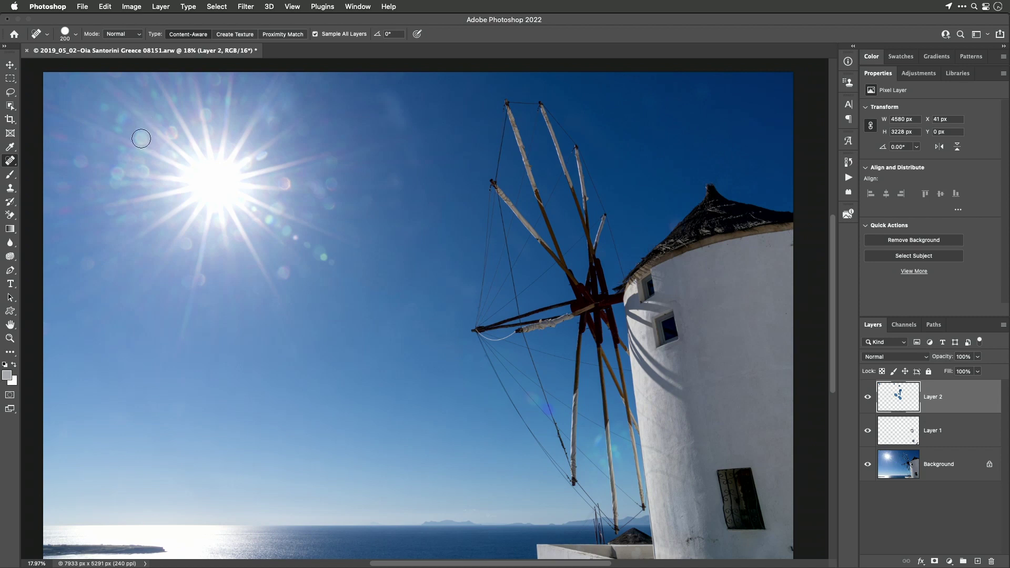
left_click(62, 258)
Heal the flare circles and green dot trailing diagonally below and right of the sun
left_click(282, 273)
left_click(305, 271)
left_click_drag(317, 250, 340, 260)
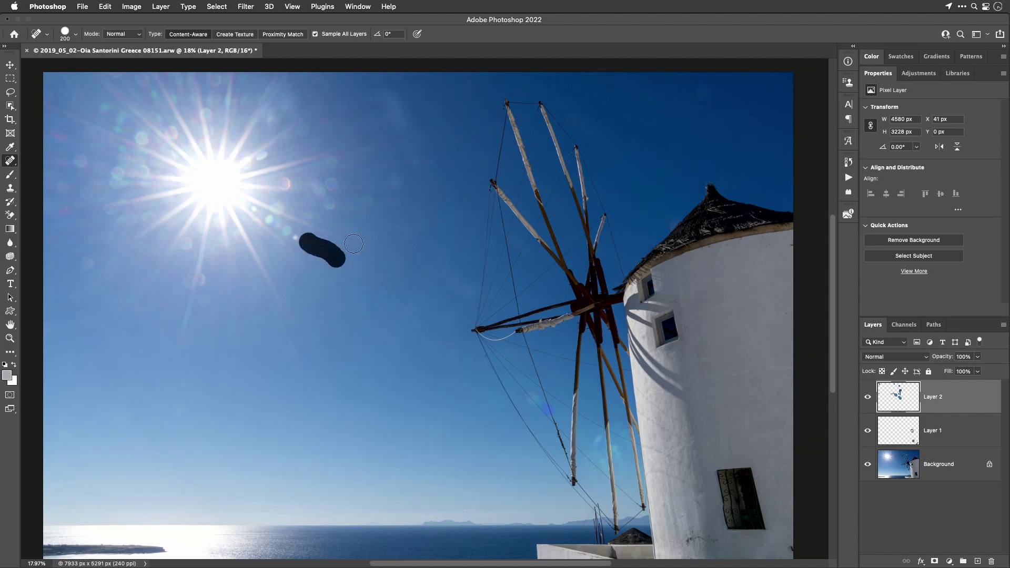
Heal the faint spots in the open sky between the sun and the windmill
left_click(331, 205)
left_click(332, 182)
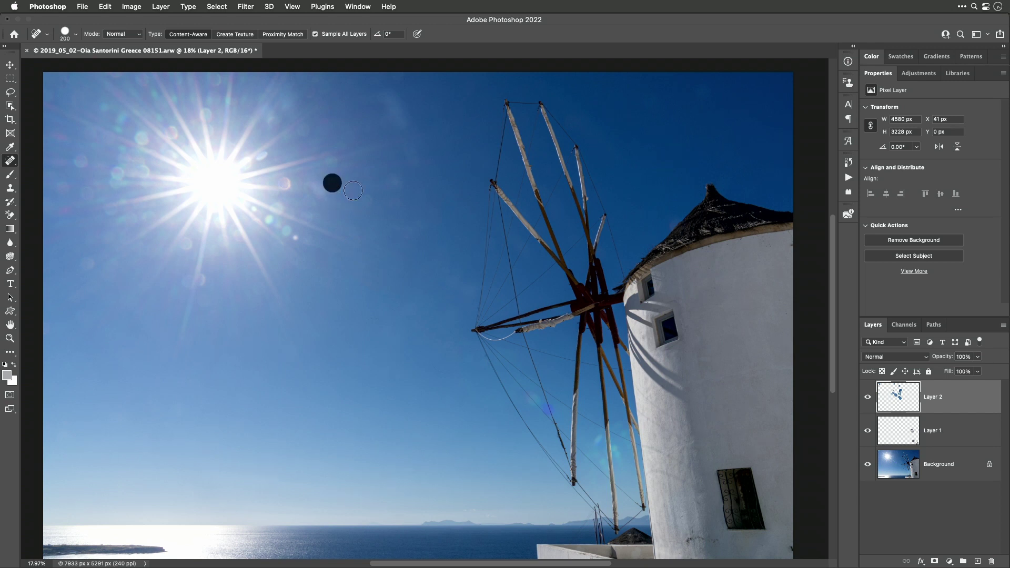
left_click(330, 163)
left_click(366, 200)
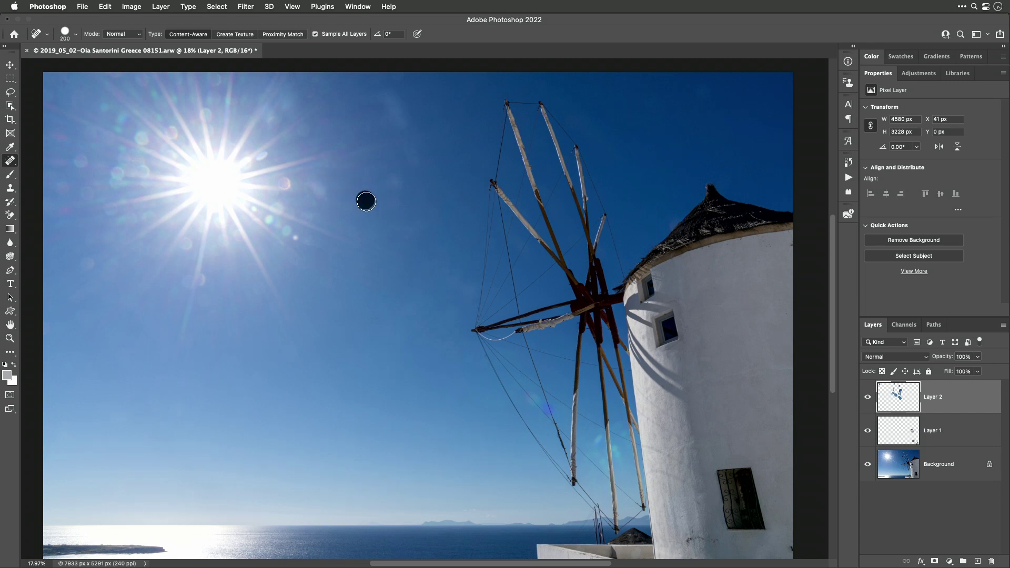
left_click_drag(392, 182, 405, 186)
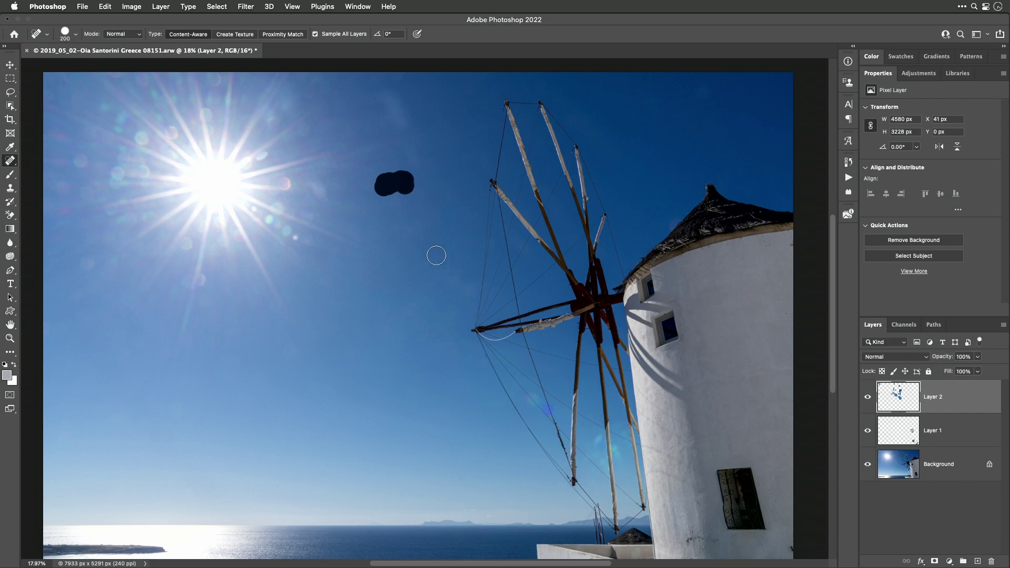
mouse_move(446, 273)
left_mouse_down()
mouse_move(454, 285)
mouse_move(440, 263)
left_mouse_up()
Remove the small bright dot below and right of the sun with a smaller Spot Healing Brush
key("bracketleft")
key("bracketleft")
key("bracketleft")
key("bracketleft")
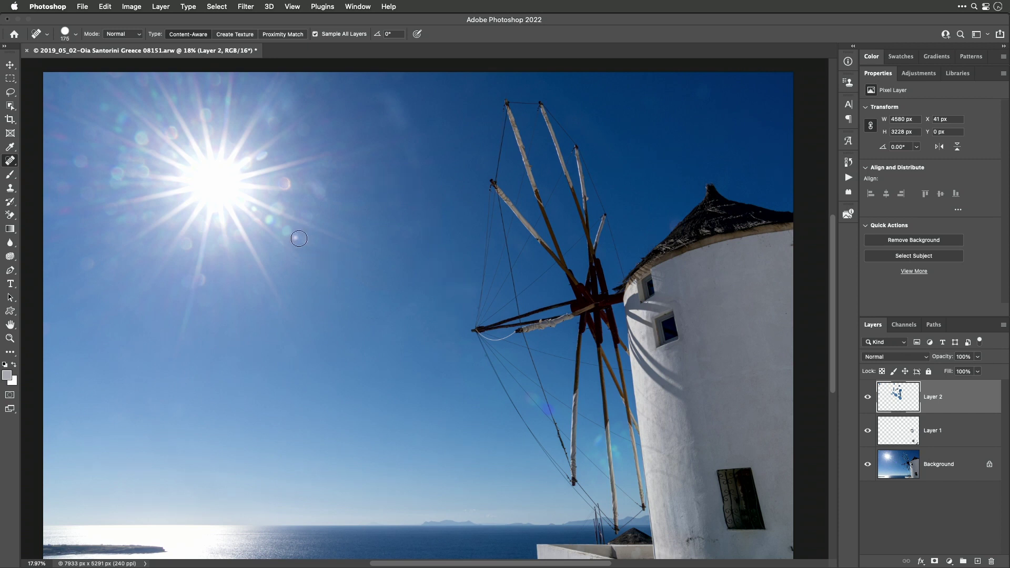
left_click(296, 238)
Enlarge the Spot Healing Brush and heal the scattered spots to the left of, above and right of the sun
key("bracketright")
key("bracketright")
key("bracketright")
key("bracketright")
key("bracketright")
key("bracketleft")
left_click(86, 264)
left_click(63, 190)
left_click(213, 81)
left_click(306, 130)
left_click(141, 80)
left_click(87, 135)
left_click_drag(66, 138, 50, 131)
Heal the remaining flare marks below the sun's rays, reducing the brush to 150 px
key("bracketleft")
left_click(186, 244)
key("bracketleft")
left_click(287, 231)
left_click_drag(302, 234, 322, 255)
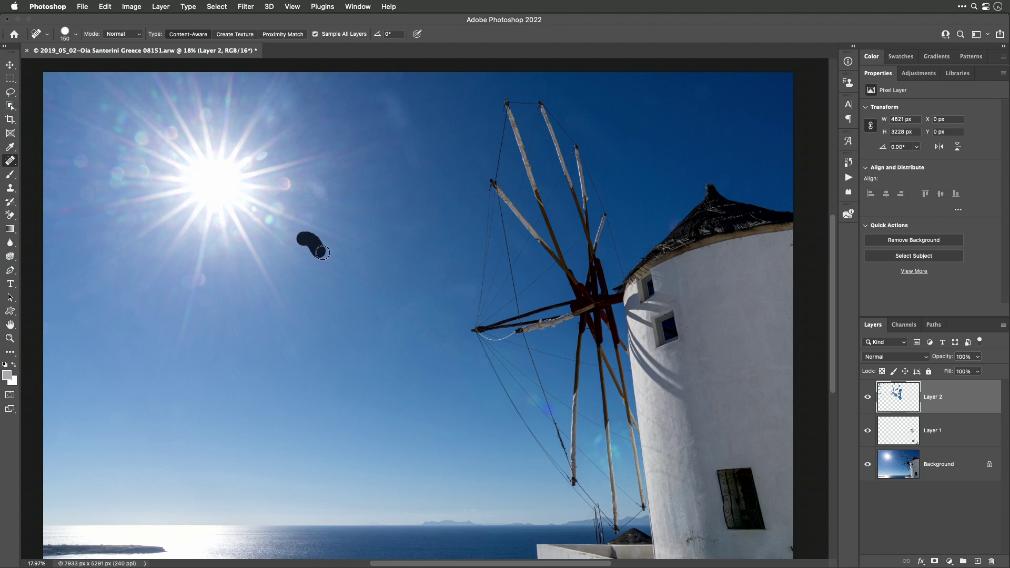
Heal the faint spots right of the sun and along the upper sky with a 175 px brush
key("bracketleft")
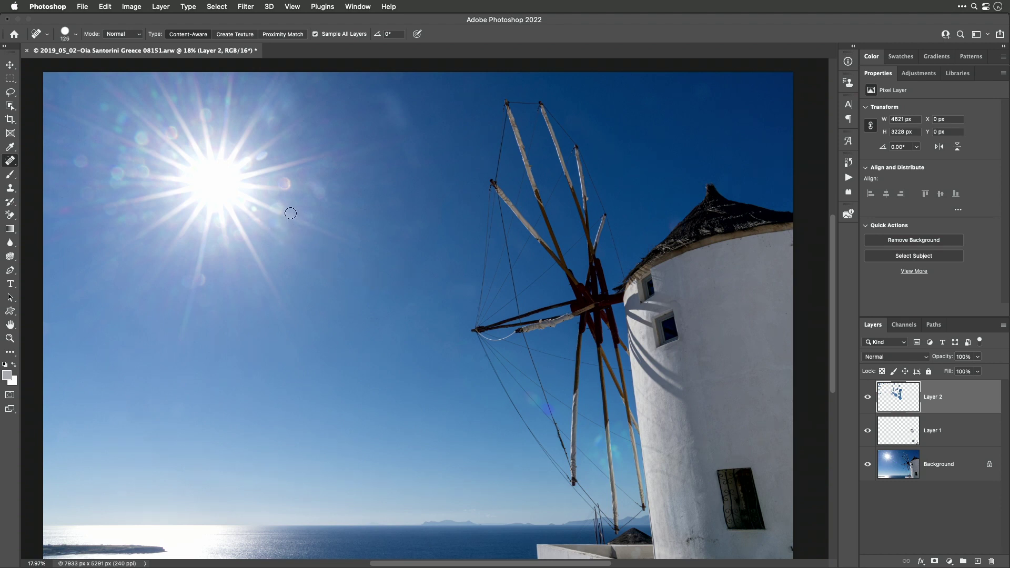
key("bracketright")
key("bracketright")
mouse_move(320, 194)
left_mouse_down()
mouse_move(309, 186)
mouse_move(329, 197)
mouse_move(339, 185)
mouse_move(329, 172)
left_mouse_up()
left_click(272, 122)
left_click(289, 108)
left_click(307, 90)
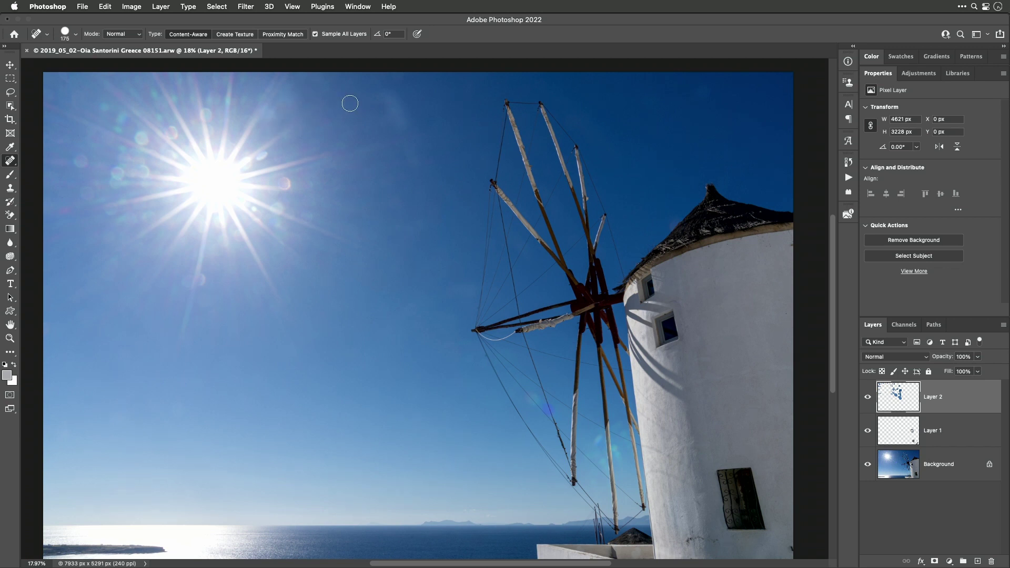
left_click(323, 88)
left_click(397, 76)
Heal the two faint flare circles in the sky left of the sun, using a 200 px brush for the lower one
left_click(81, 161)
key("bracketright")
left_click(86, 194)
Switch to the Healing Brush at 175 px and remove the flares among the rays at the sun's upper right
left_click(9, 163)
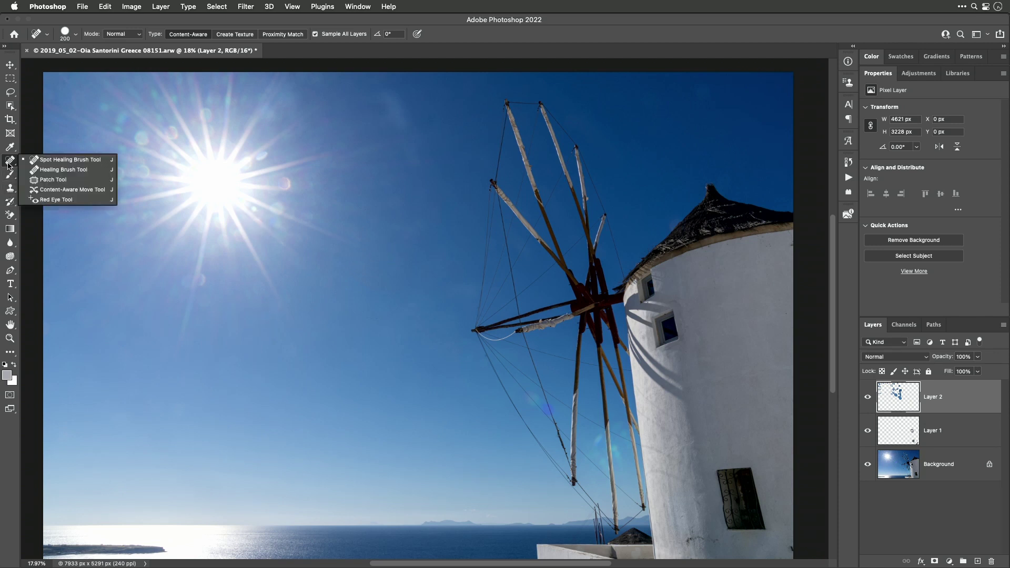
left_click(40, 170)
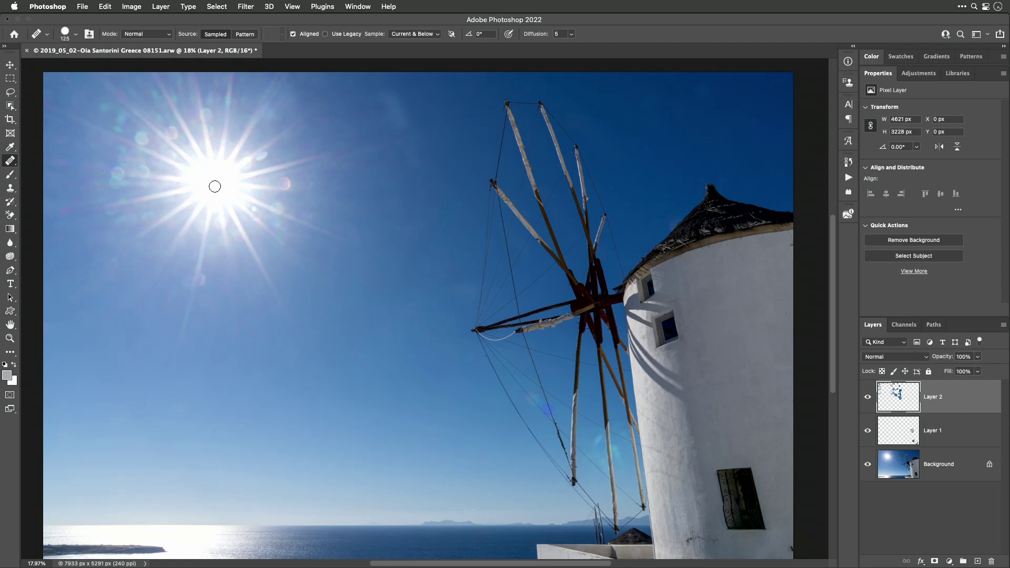
key("bracketright")
key("bracketright")
key("bracketright")
key("bracketright")
key("bracketleft")
key("bracketleft")
left_click(210, 129)
left_click_drag(208, 143, 242, 112)
left_click(246, 160)
left_click(253, 158)
Remove the reddish flare dot right of the sun and the spots below it with the Healing Brush
left_click(287, 184)
left_click(294, 187)
left_click(301, 183)
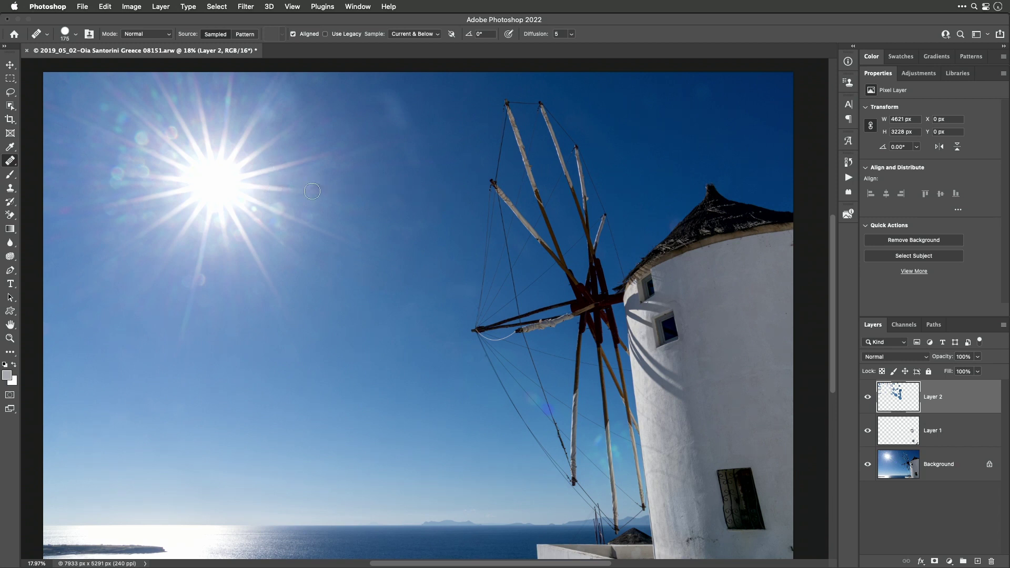
left_click(285, 208)
left_click(333, 239)
Remove the flare circles among the rays left of the sun with a 175 px Healing Brush
key("bracketleft")
key("bracketleft")
key("bracketleft")
key("bracketright")
key("bracketright")
key("bracketright")
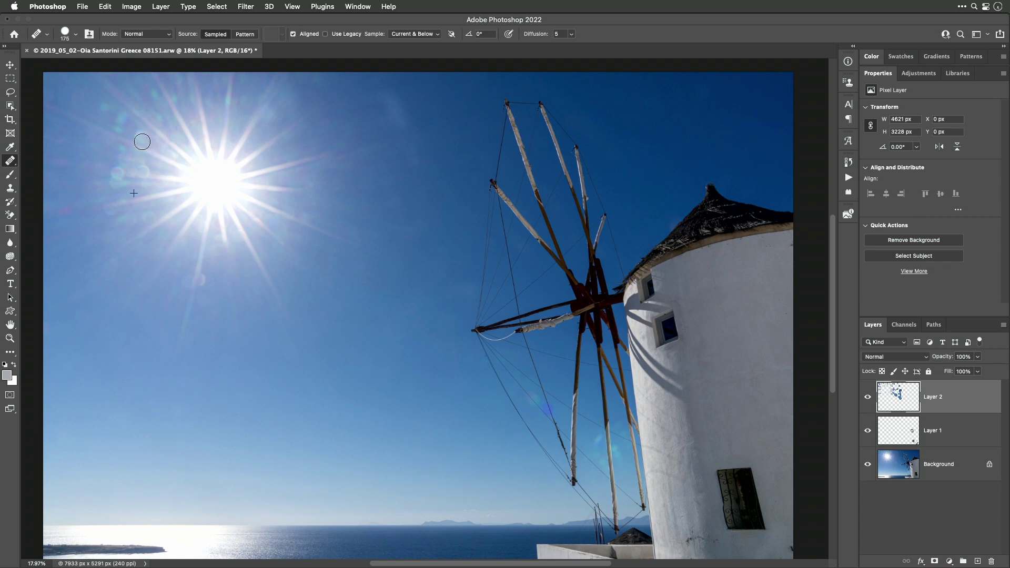
mouse_move(141, 138)
left_mouse_down()
mouse_move(133, 131)
mouse_move(149, 141)
mouse_move(109, 123)
mouse_move(125, 128)
mouse_move(113, 107)
mouse_move(113, 117)
left_mouse_up()
mouse_move(142, 174)
left_mouse_down()
mouse_move(117, 171)
mouse_move(137, 162)
mouse_move(107, 155)
left_mouse_up()
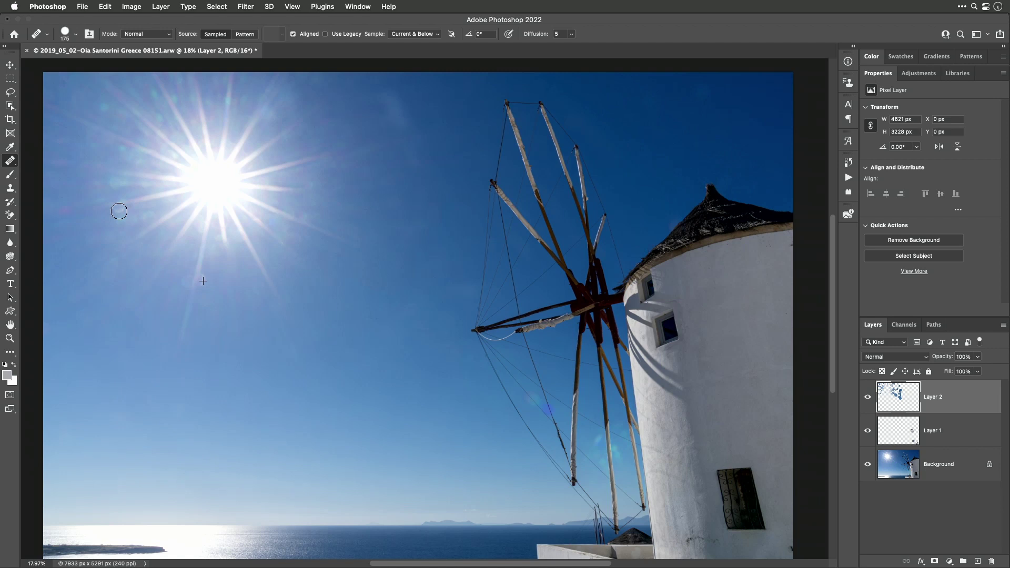
key("super+z")
key("super+shift+z")
Heal the flare marks at the sun's lower left and the circle on the ray beneath the sun
mouse_move(129, 208)
left_mouse_down()
mouse_move(101, 210)
mouse_move(127, 216)
mouse_move(101, 235)
mouse_move(74, 235)
left_mouse_up()
left_click_drag(277, 362, 271, 350)
mouse_move(188, 276)
left_mouse_down()
mouse_move(176, 286)
mouse_move(203, 277)
mouse_move(201, 295)
mouse_move(236, 364)
left_mouse_up()
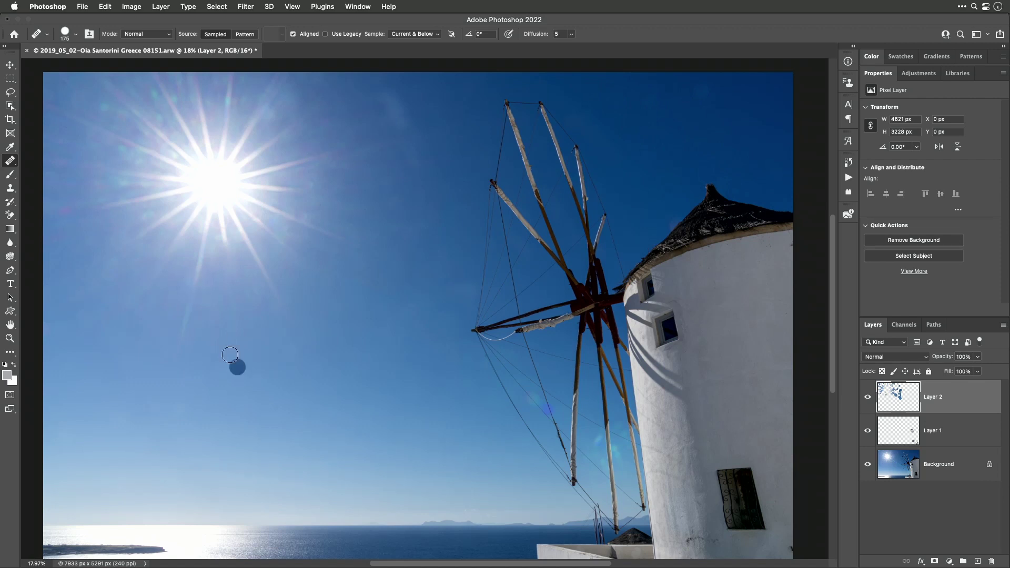
Switch back to the Spot Healing Brush and heal a spot at the sun's upper left and the hazy patch between sun and windmill
right_click(10, 161)
left_click(42, 160)
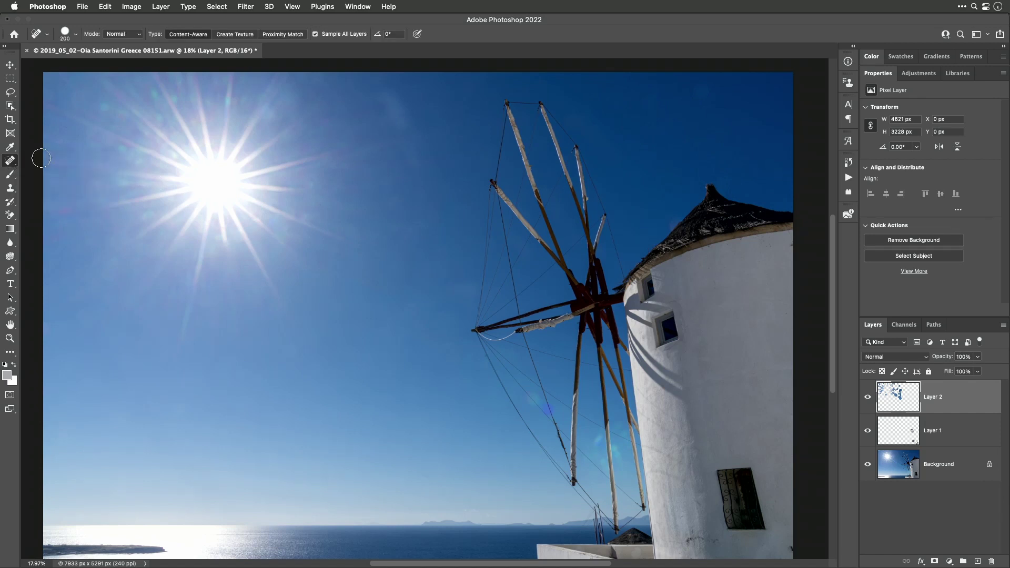
left_click(101, 107)
key("bracketright")
key("bracketright")
key("bracketright")
mouse_move(413, 151)
left_mouse_down()
mouse_move(397, 131)
mouse_move(397, 94)
mouse_move(394, 112)
left_mouse_up()
Heal the leftover spots above and left of the sun, reducing the Spot Healing Brush to 150 px
key("bracketleft")
key("bracketleft")
key("bracketleft")
key("bracketleft")
left_click(153, 96)
key("bracketleft")
left_click(120, 149)
left_click(51, 139)
left_click(93, 184)
Compare the retouched photo with the original by isolating the Background layer and restoring the other layers' visibility
left_click(868, 467, "alt")
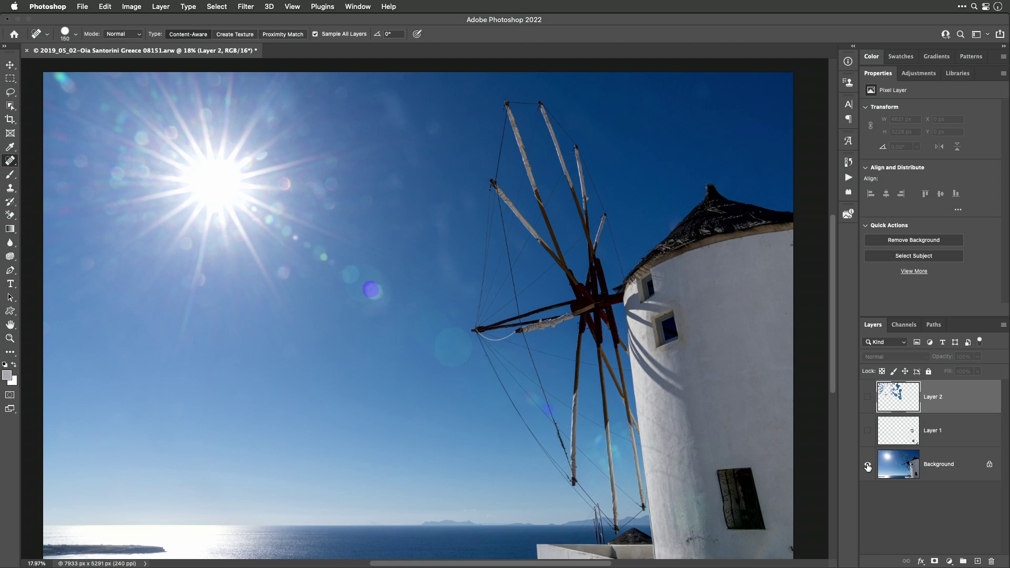
left_click(867, 466, "alt")
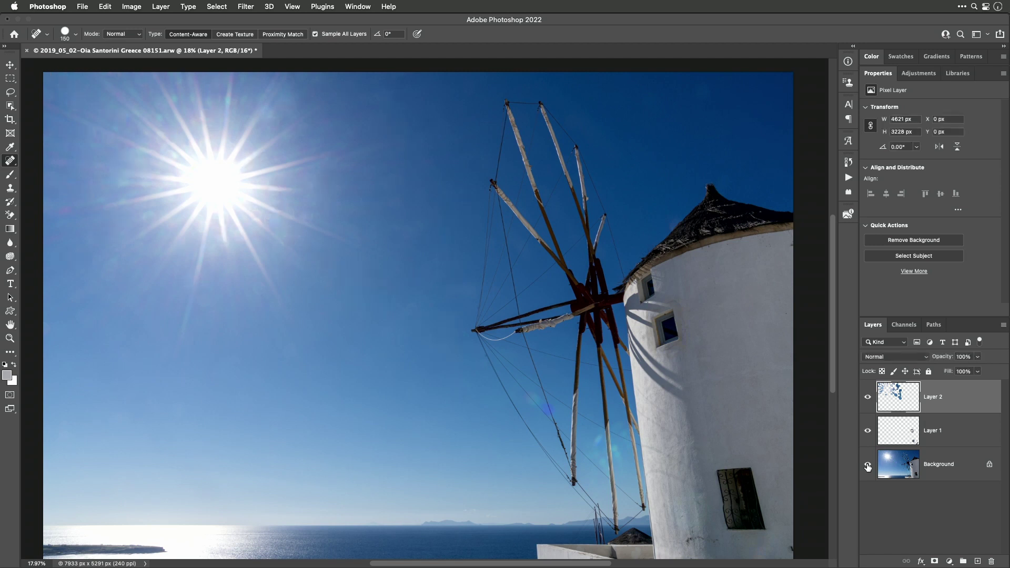
Flip repeatedly between the Background layer alone and all layers to recheck the flare removal, ending with all layers visible
left_click(868, 466, "alt")
left_click(868, 466, "alt")
left_click(868, 466, "alt")
left_click(868, 467, "alt")
left_click(868, 466, "alt")
left_click(868, 467, "alt")
Switch to the Healing Brush tool, and open the Clone Source settings to view them and close them again
right_click(16, 166)
left_click(41, 170)
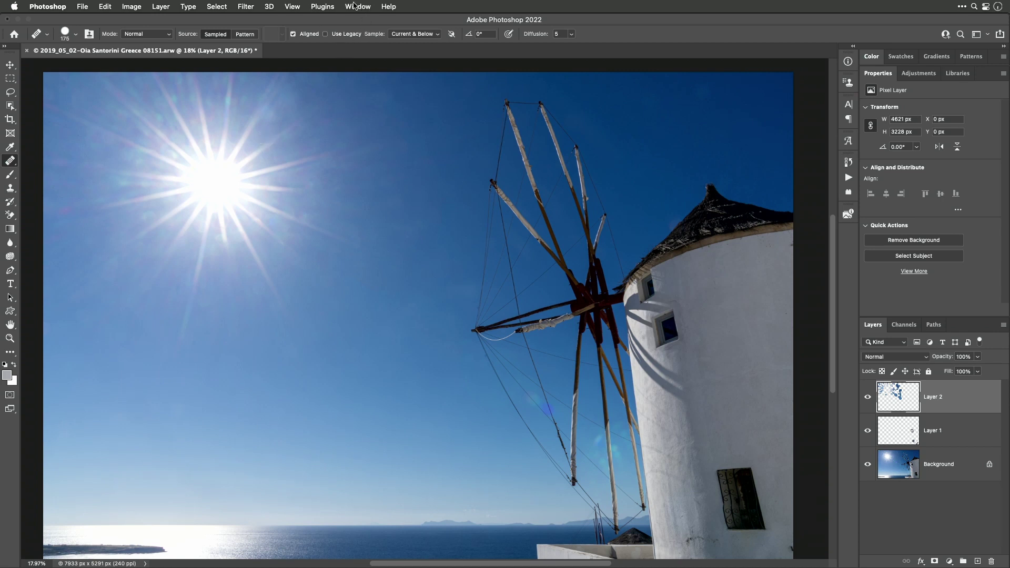
left_click(354, 6)
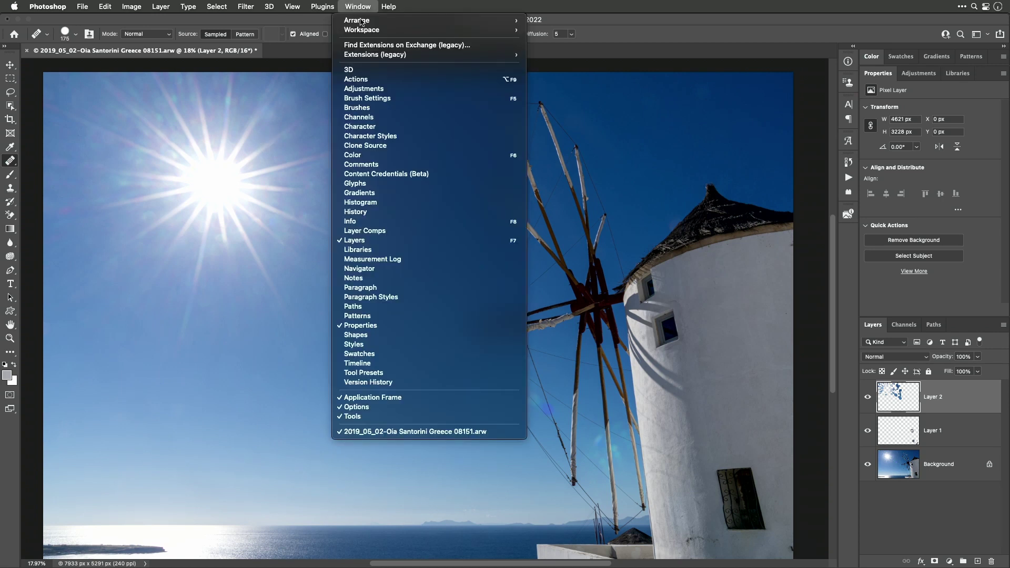
left_click(376, 146)
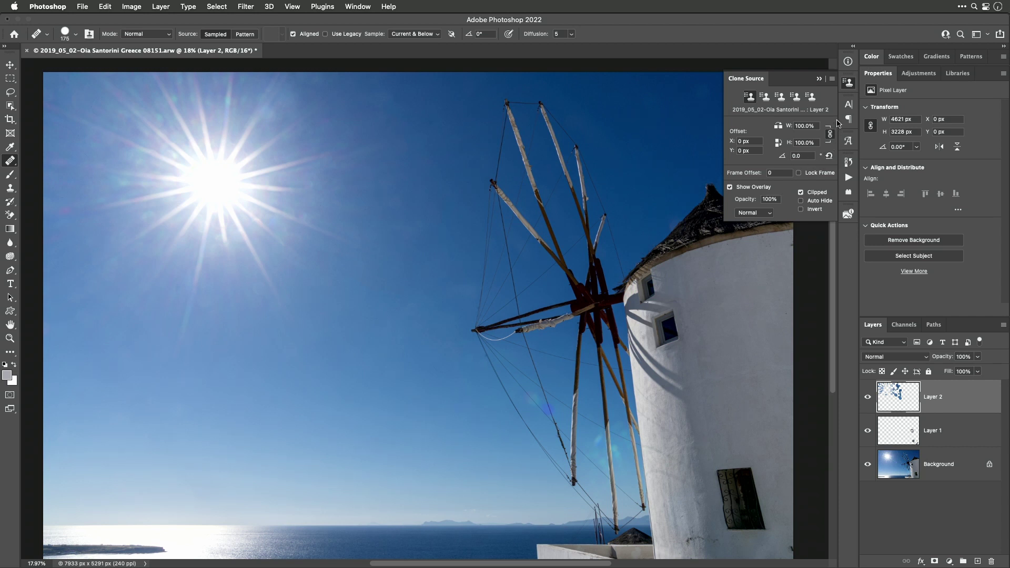
left_click(850, 83)
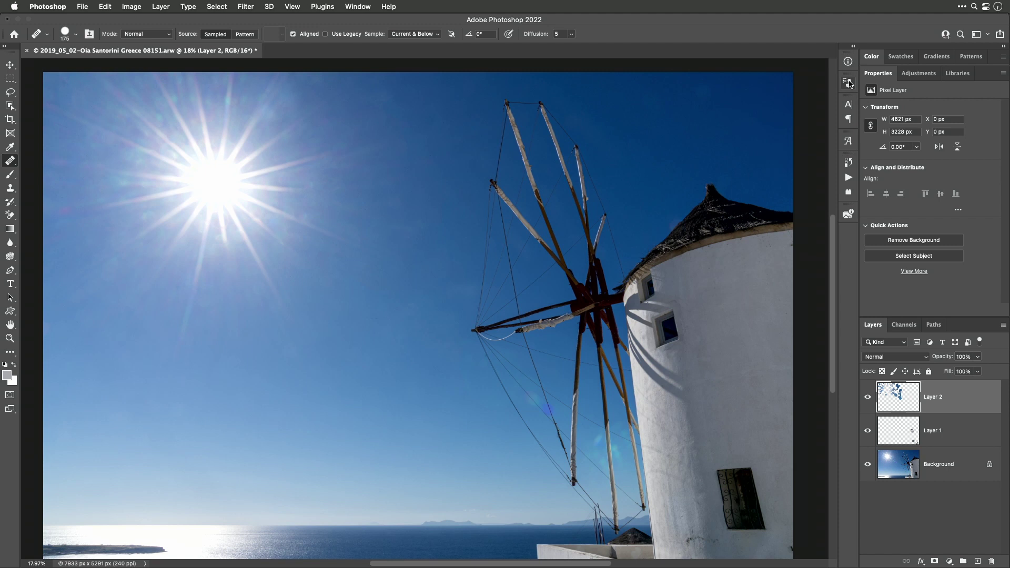